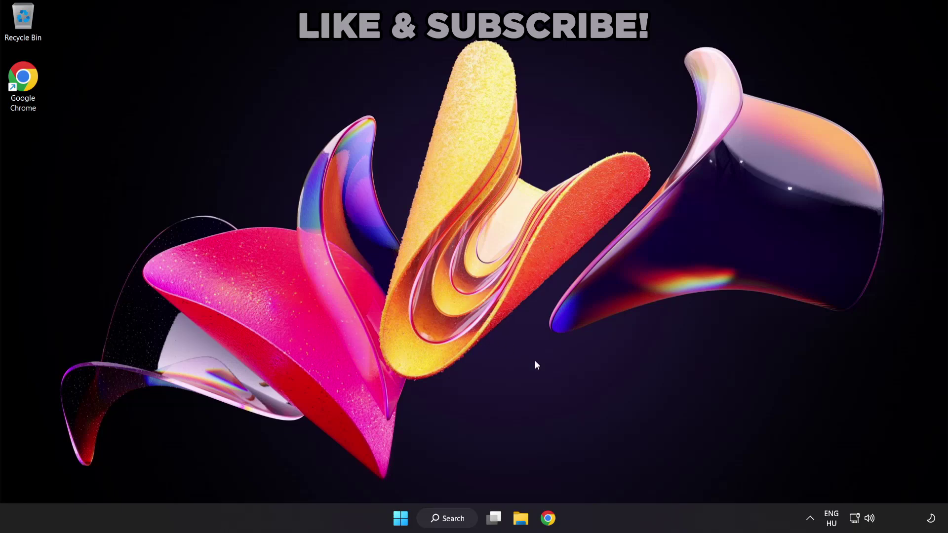
Step: Switch the sound output from CABLE Input to Speakers (High Definition Audio Device) in Quick Settings
{"action": "left_click", "coordinate": [870, 521]}
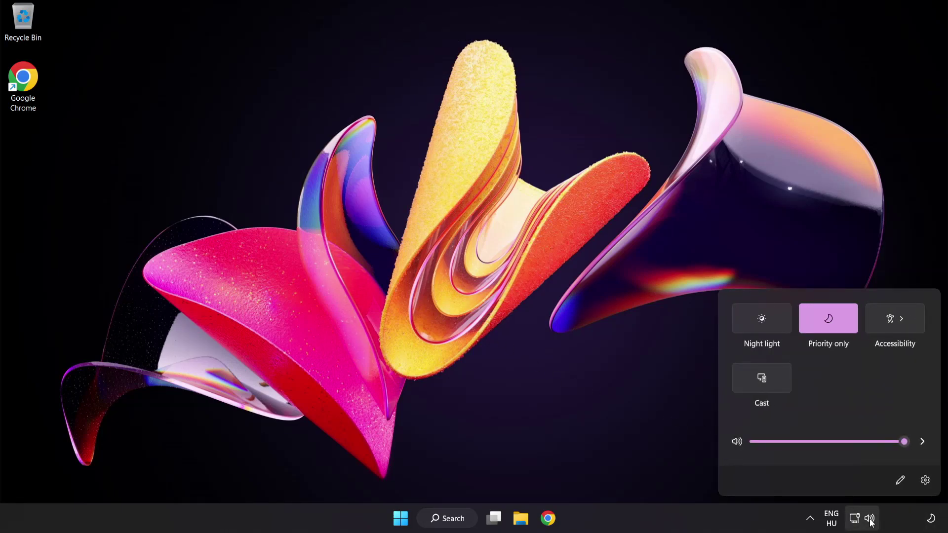
{"action": "left_click", "coordinate": [921, 442]}
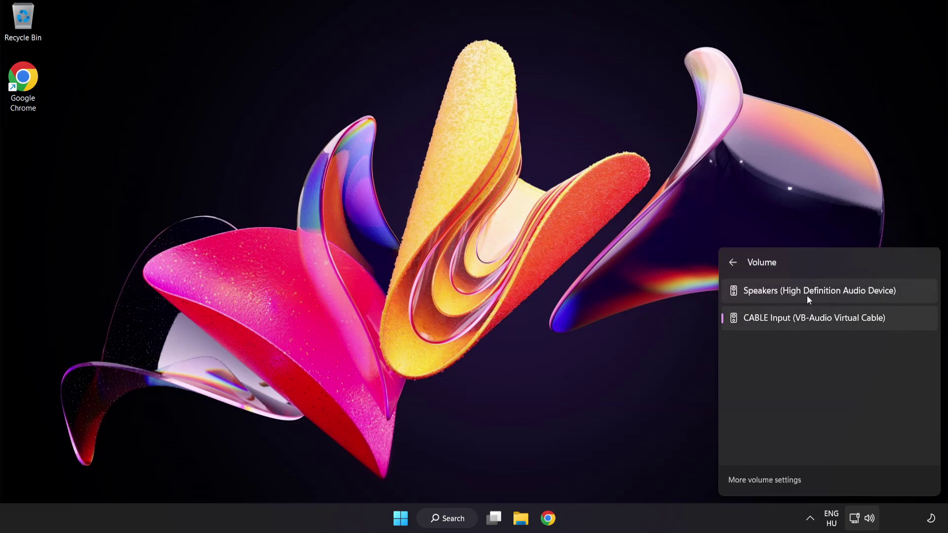
{"action": "left_click", "coordinate": [907, 296]}
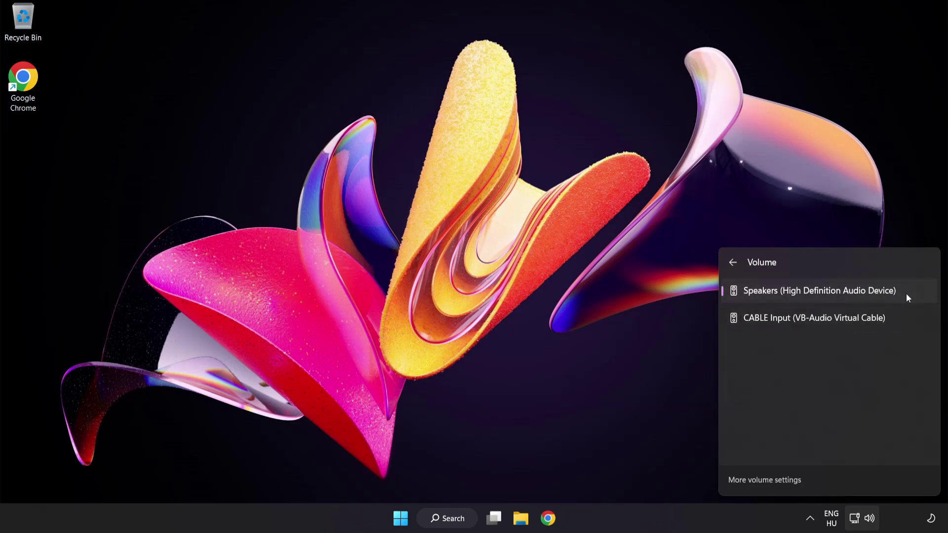
{"action": "left_click", "coordinate": [459, 264]}
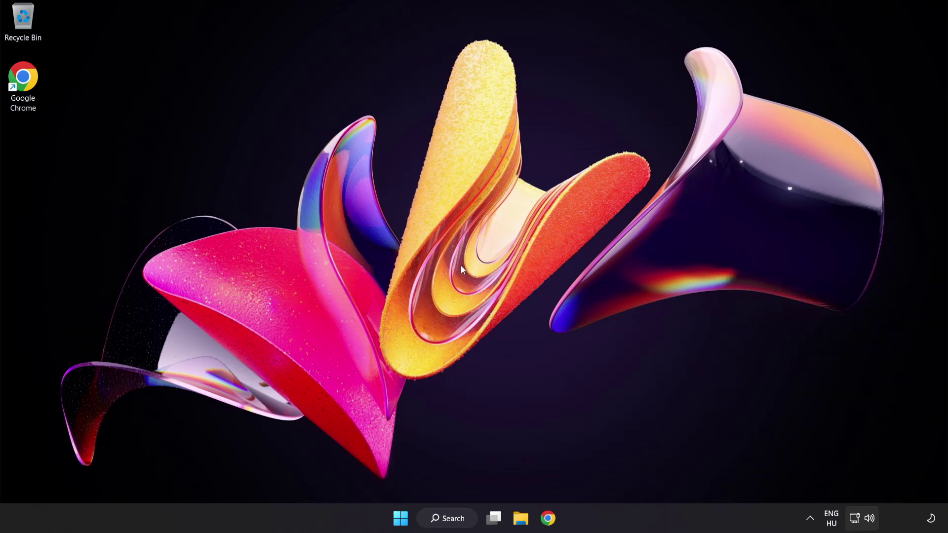
Step: Open the Volume mixer from the tray speaker icon and reset devices and app volumes to defaults
{"action": "right_click", "coordinate": [871, 520]}
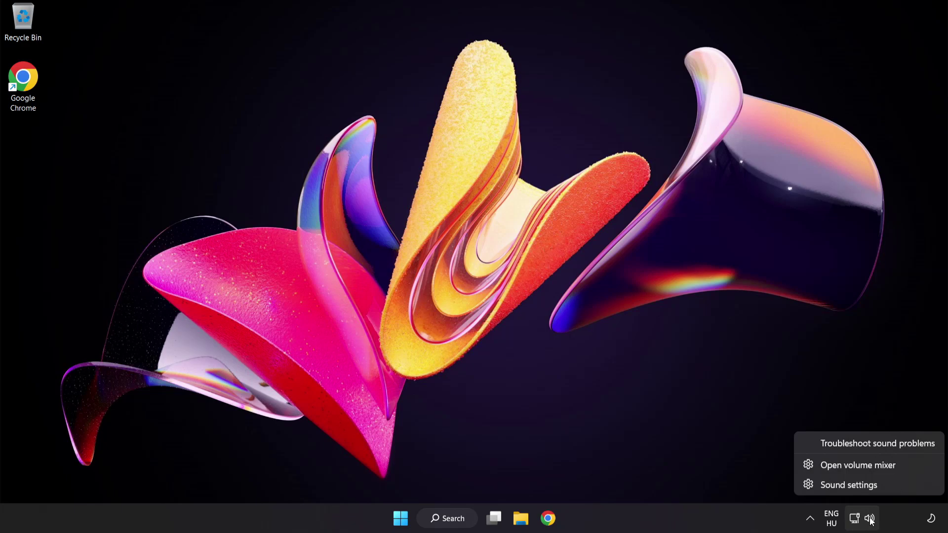
{"action": "left_click", "coordinate": [910, 466]}
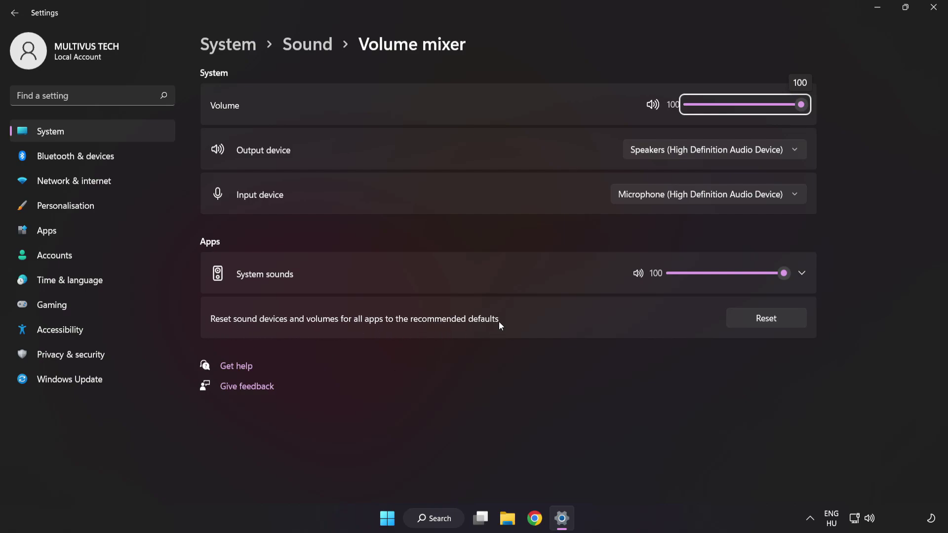
{"action": "left_click", "coordinate": [785, 324]}
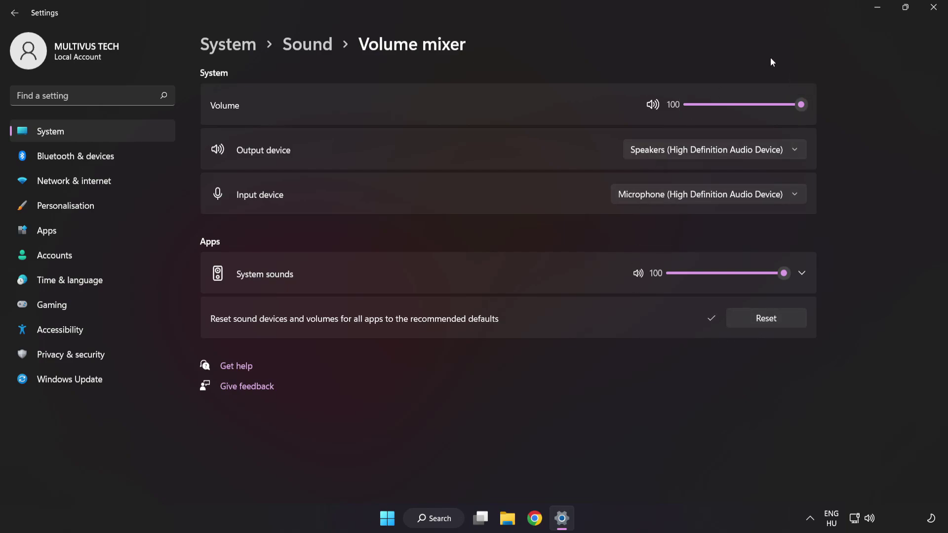
Step: Reopen Settings on the Sound page, keep output volume at 100, and scroll toward Advanced
{"action": "left_click", "coordinate": [934, 11]}
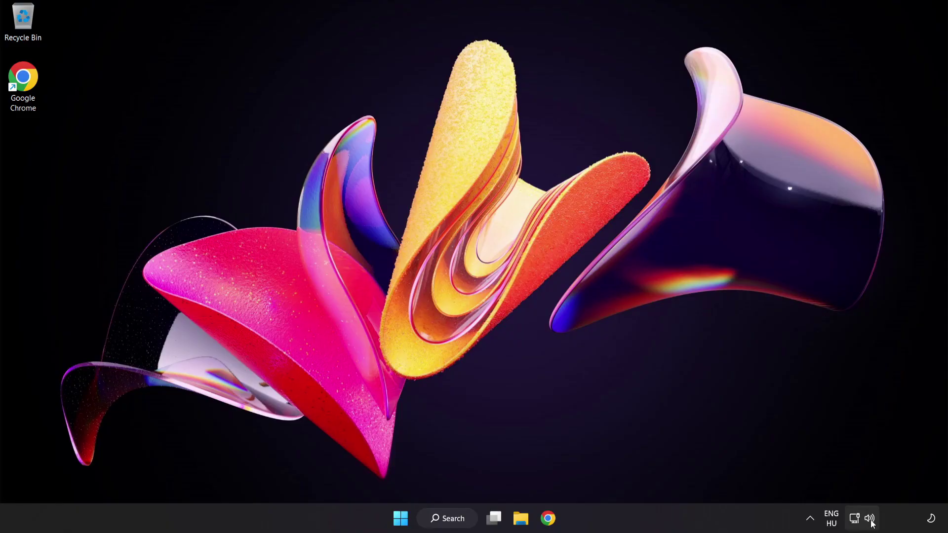
{"action": "right_click", "coordinate": [870, 519]}
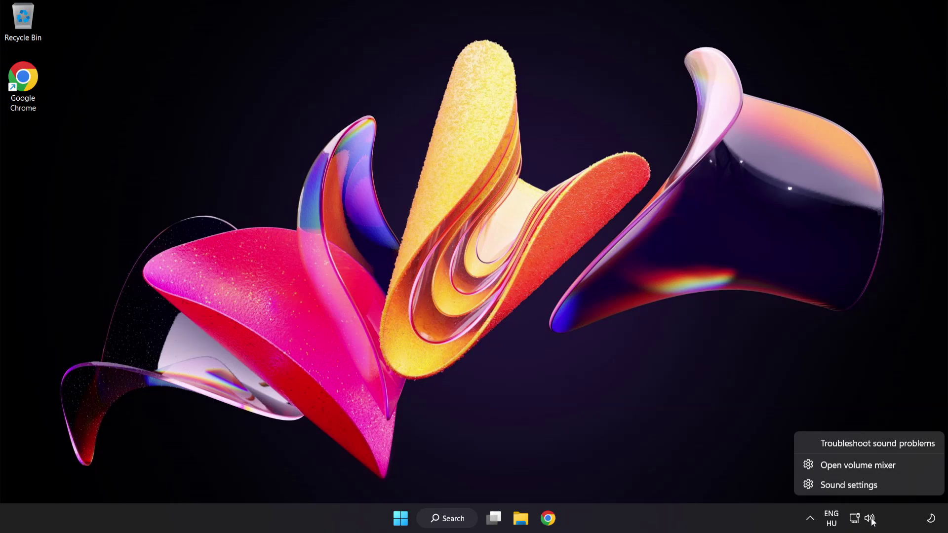
{"action": "left_click", "coordinate": [879, 487]}
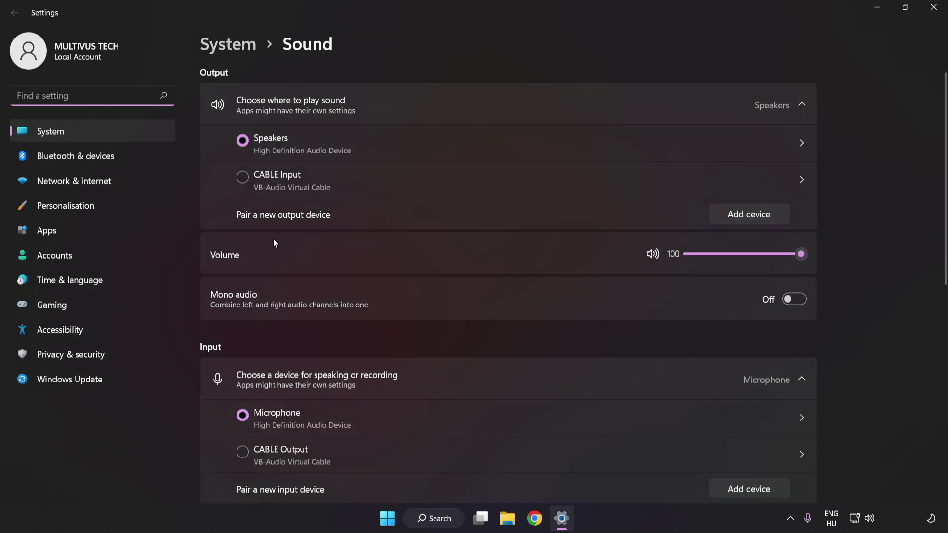
{"action": "left_click_drag", "start_coordinate": [792, 259], "coordinate": [889, 258]}
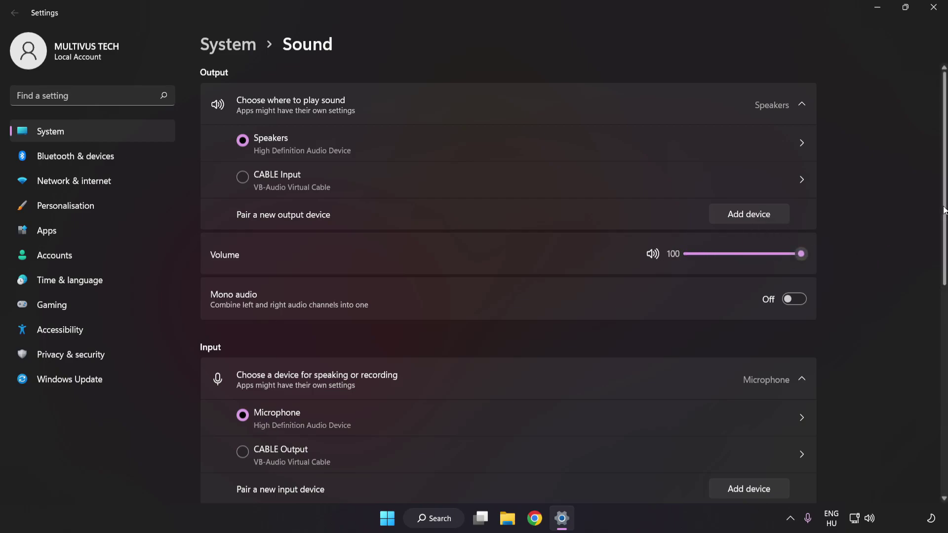
{"action": "scroll", "coordinate": [932, 331], "scroll_direction": "down", "scroll_amount": 5}
{"action": "scroll", "coordinate": [932, 331], "scroll_direction": "down", "scroll_amount": 3}
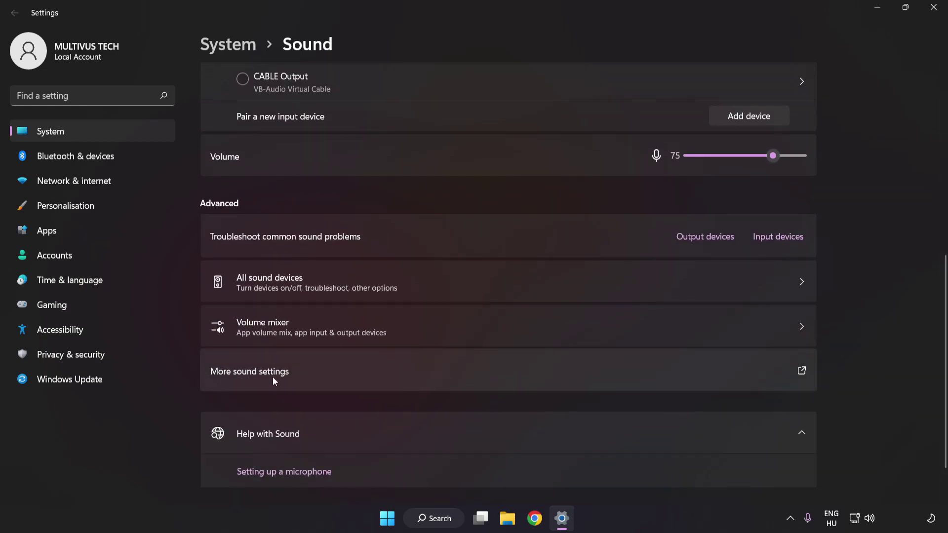
Step: In the classic Sound dialog, disable the CABLE Input (VB-Audio Virtual Cable) playback device
{"action": "left_click", "coordinate": [437, 370]}
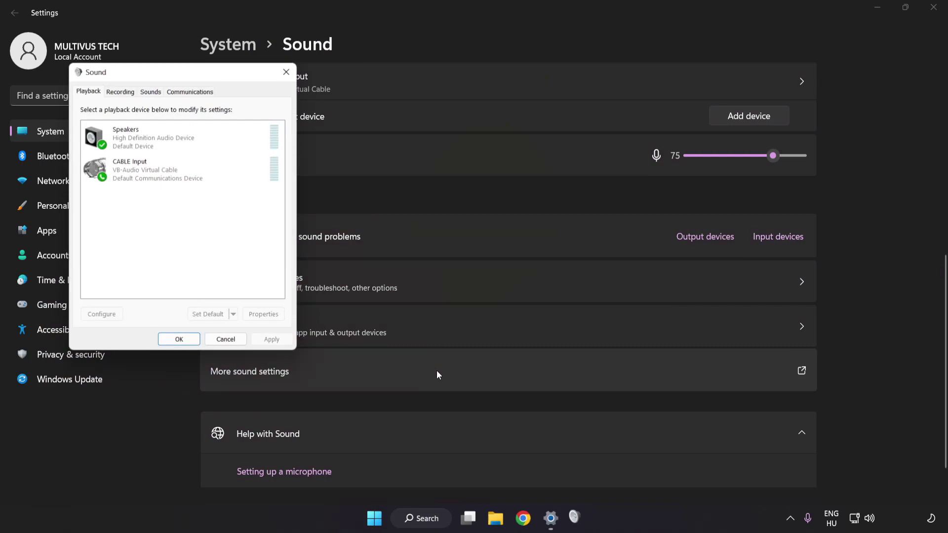
{"action": "left_click_drag", "start_coordinate": [185, 74], "coordinate": [474, 139]}
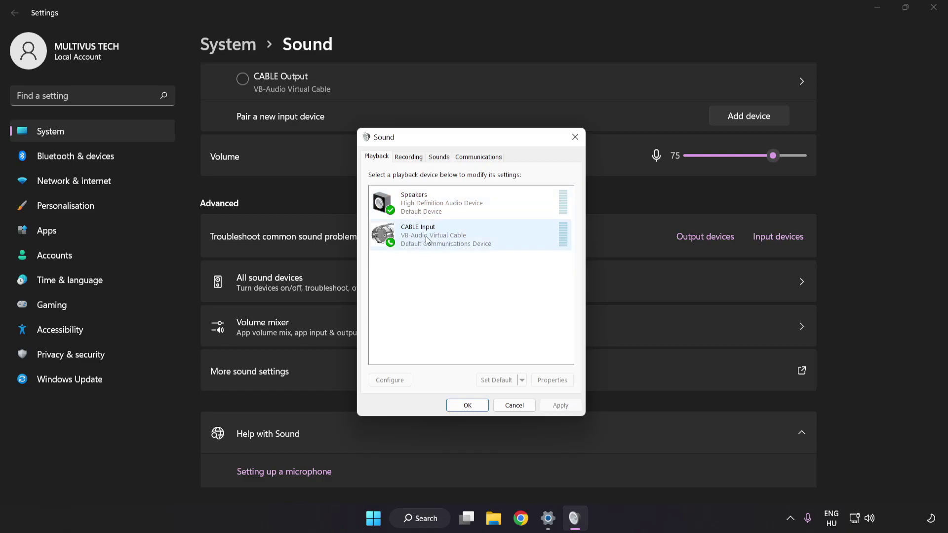
{"action": "right_click", "coordinate": [461, 239]}
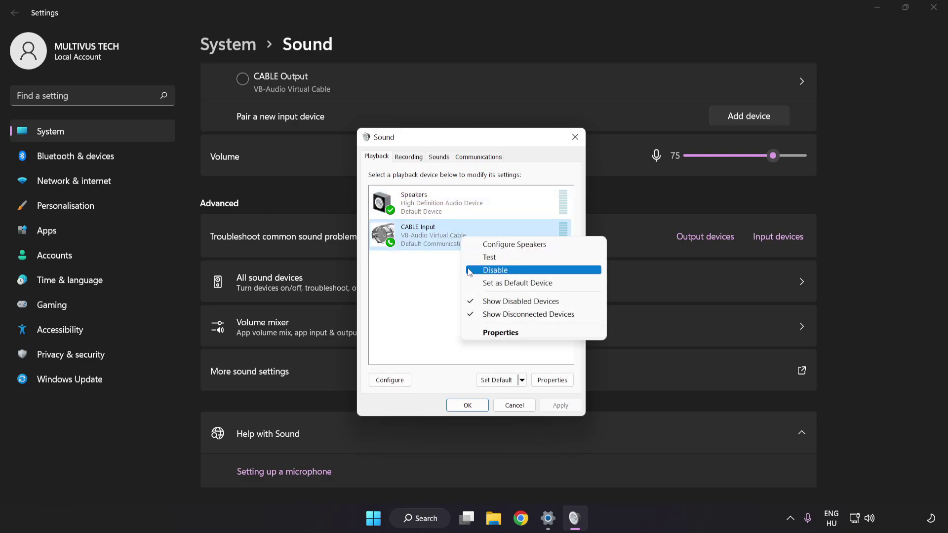
{"action": "left_click", "coordinate": [508, 271]}
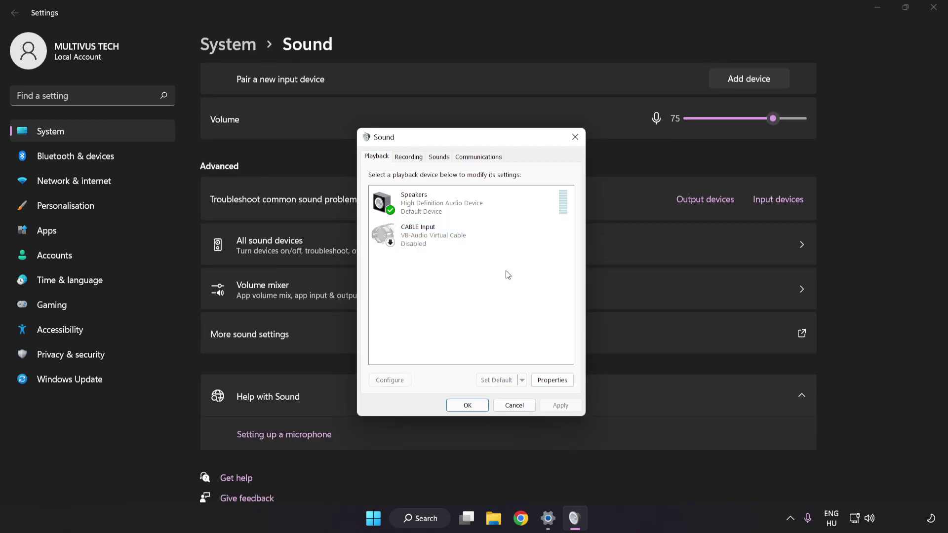
Step: Configure the Speakers as 7.1 Surround, keeping all optional and full-range speakers
{"action": "left_click", "coordinate": [443, 208]}
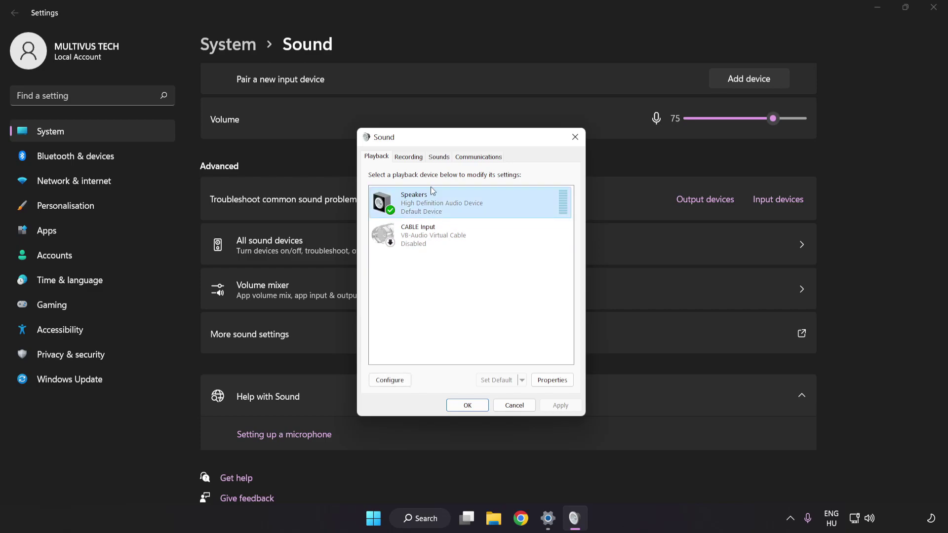
{"action": "right_click", "coordinate": [494, 203]}
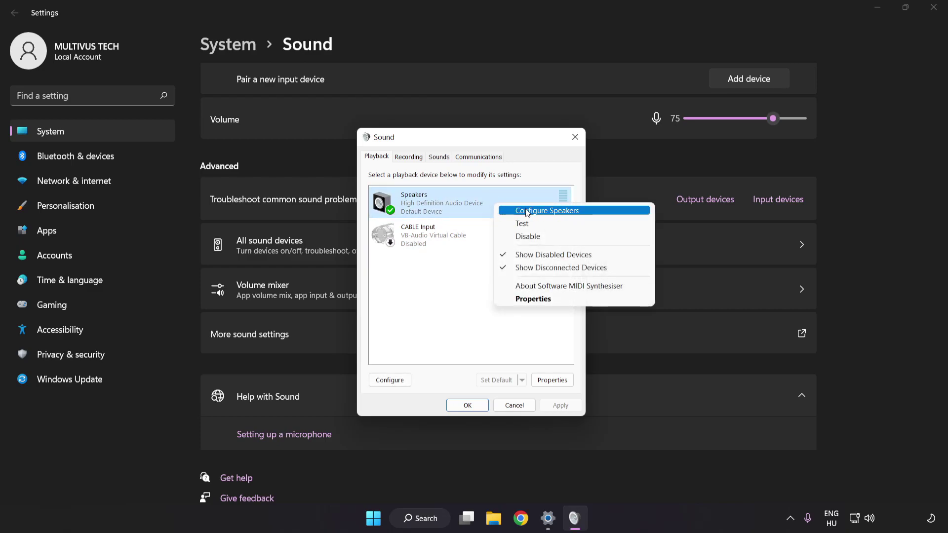
{"action": "left_click", "coordinate": [589, 216]}
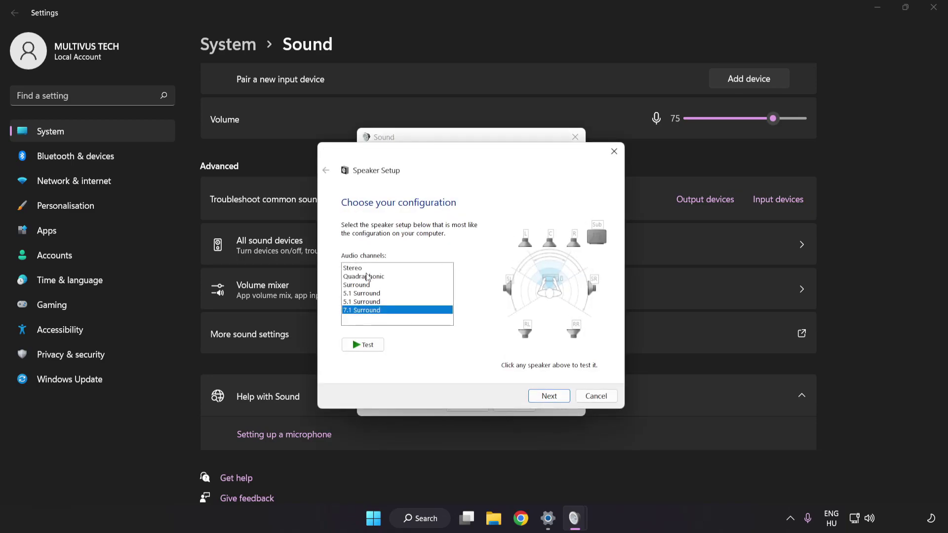
{"action": "left_click_drag", "start_coordinate": [366, 274], "coordinate": [368, 312]}
{"action": "left_click", "coordinate": [550, 397]}
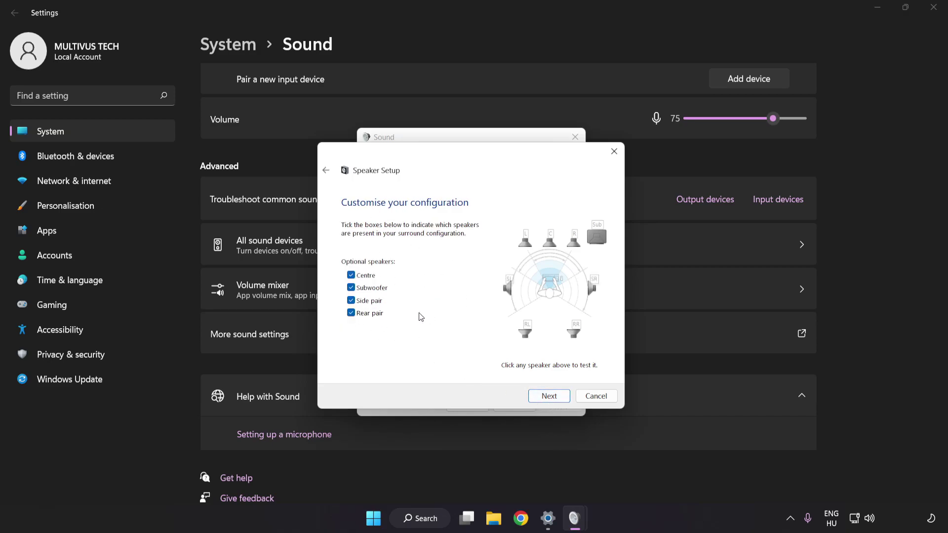
{"action": "left_click", "coordinate": [549, 396]}
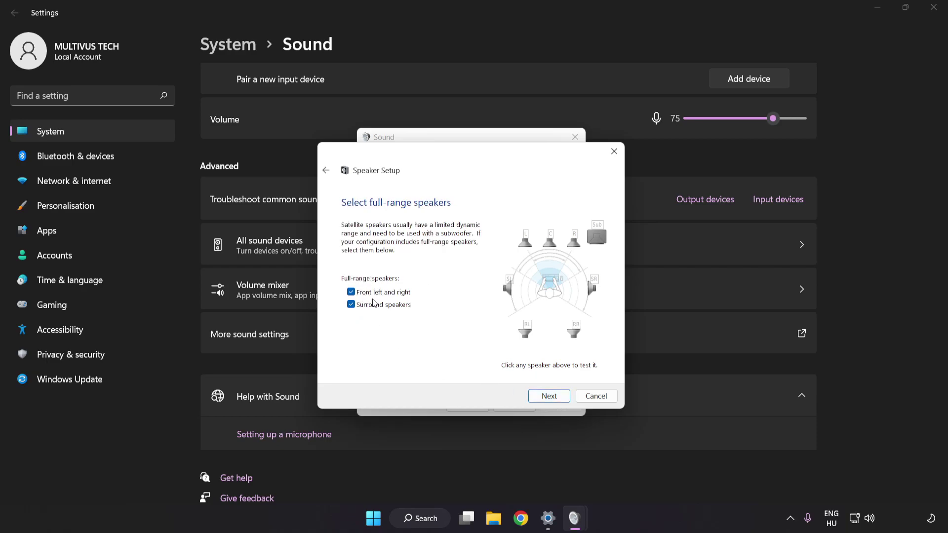
{"action": "left_click", "coordinate": [543, 396]}
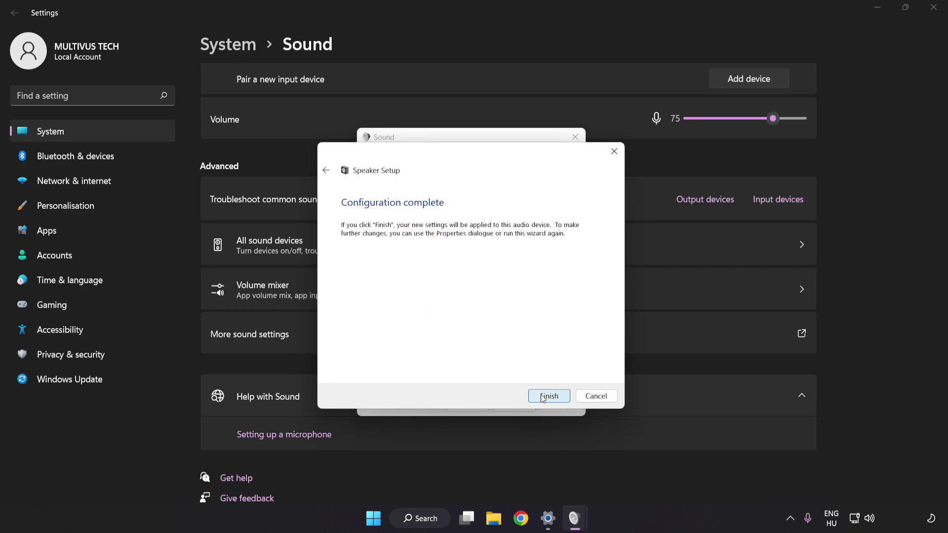
{"action": "left_click", "coordinate": [544, 396]}
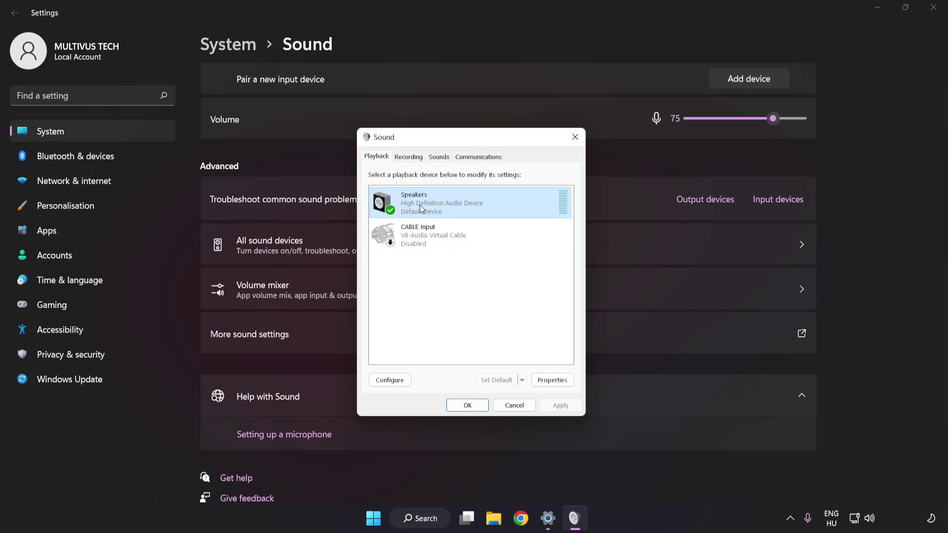
Step: In Speakers Properties, tick Disable all enhancements and apply the change
{"action": "left_click", "coordinate": [551, 380]}
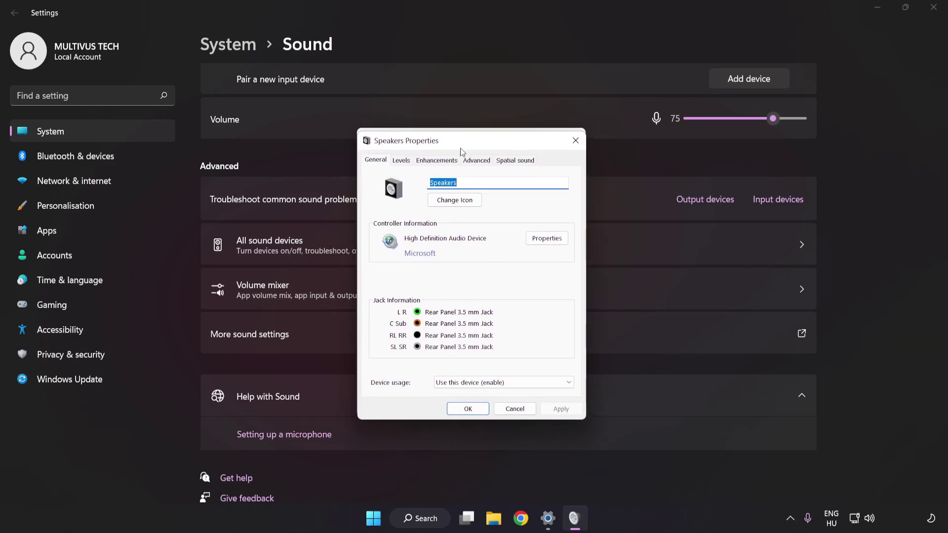
{"action": "left_click", "coordinate": [431, 162]}
{"action": "left_click", "coordinate": [377, 211]}
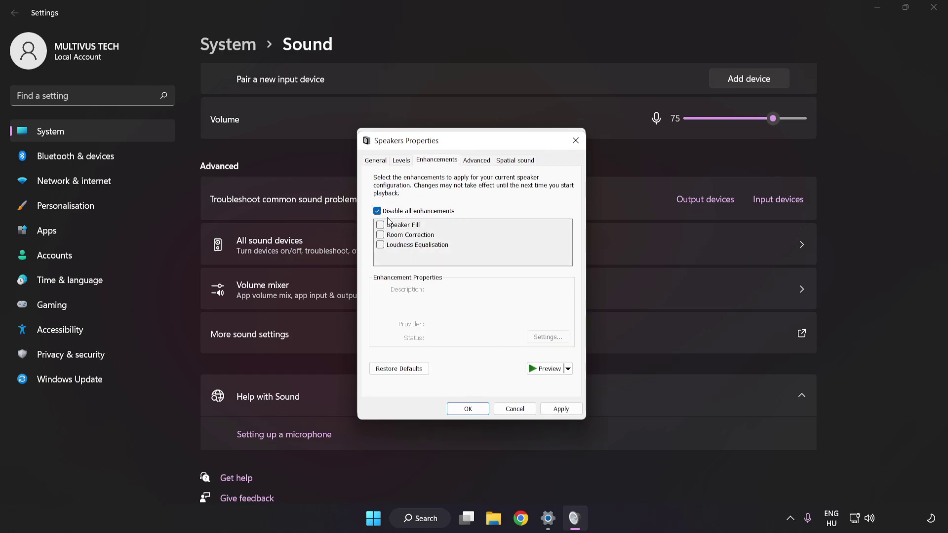
{"action": "left_click", "coordinate": [559, 407]}
Step: Set the Speakers default format to 16 bit, 48000 Hz (DVD Quality) and close both sound dialogs
{"action": "left_click", "coordinate": [474, 162]}
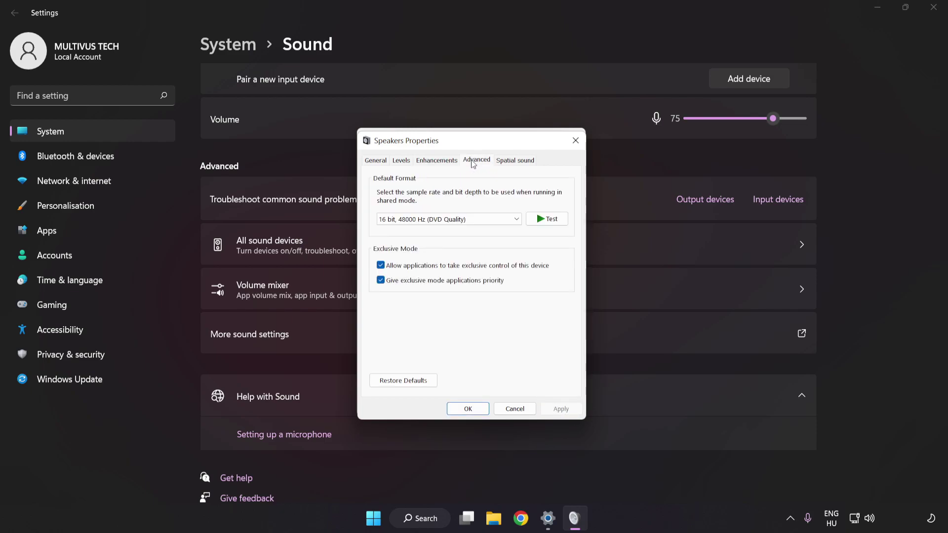
{"action": "left_click", "coordinate": [475, 220]}
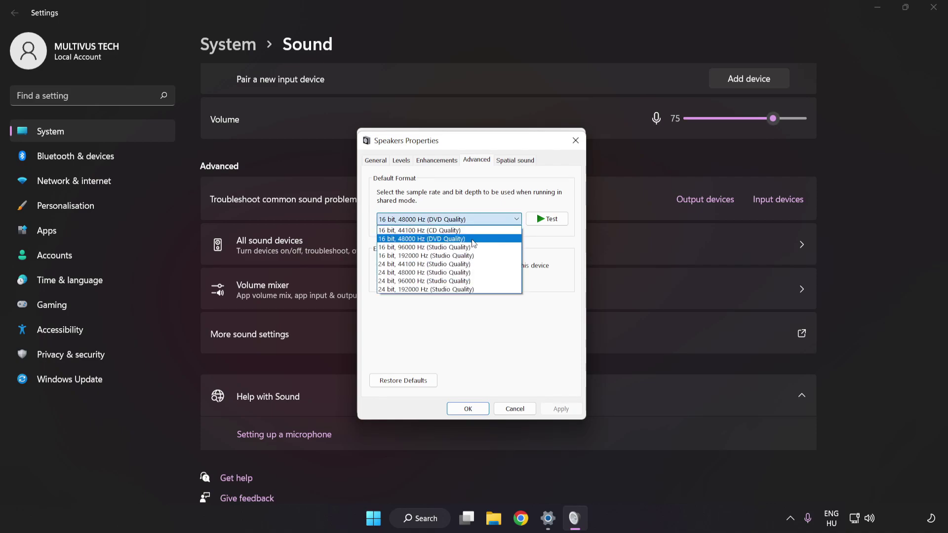
{"action": "left_click", "coordinate": [475, 239]}
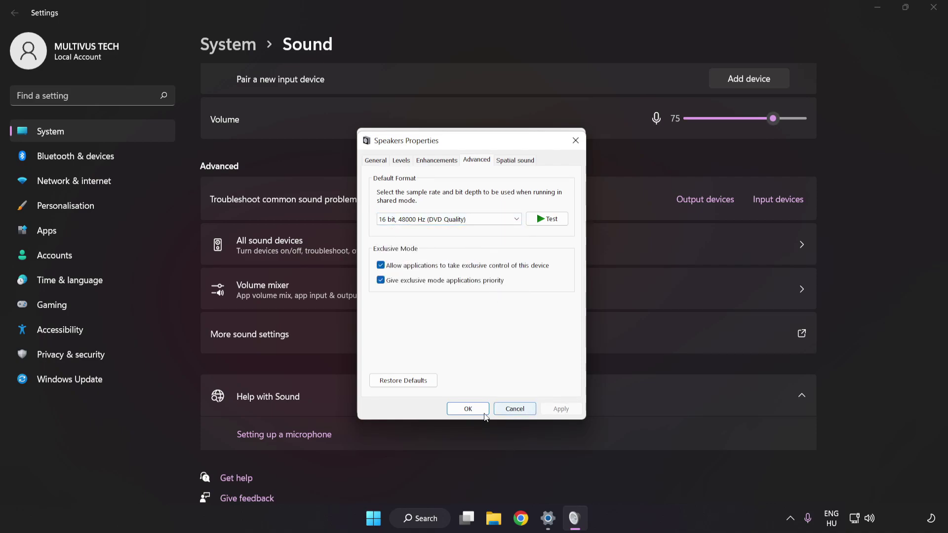
{"action": "left_click", "coordinate": [468, 409]}
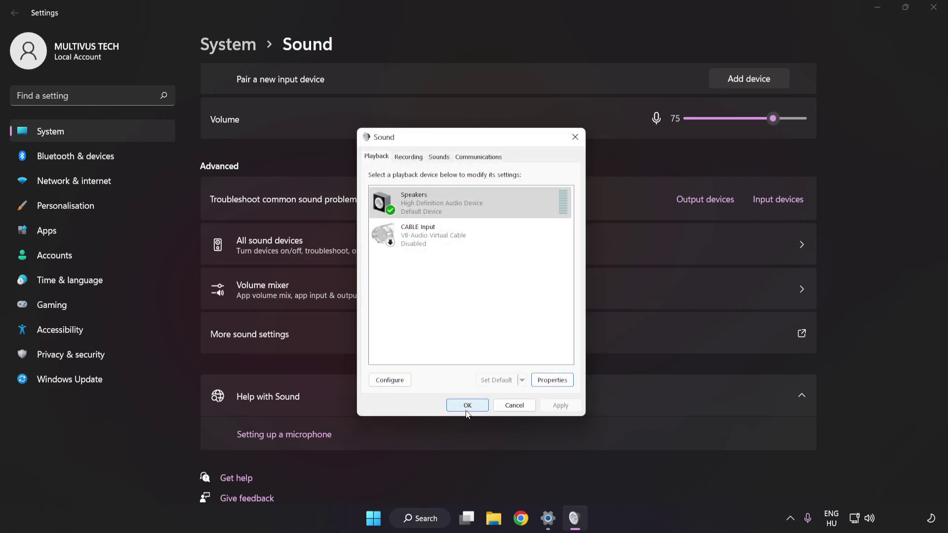
{"action": "left_click", "coordinate": [467, 409]}
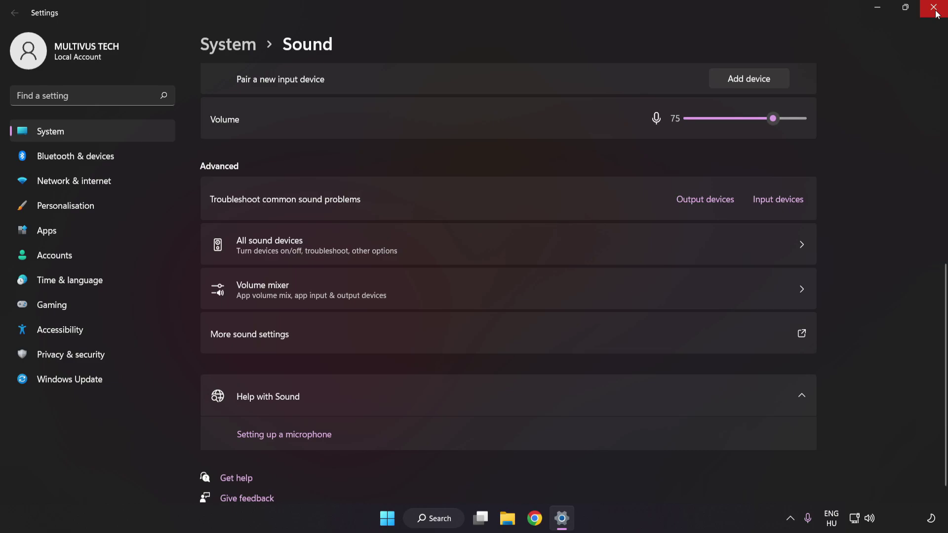
Step: Close Settings and search Windows for 'device manager'
{"action": "left_click", "coordinate": [935, 10]}
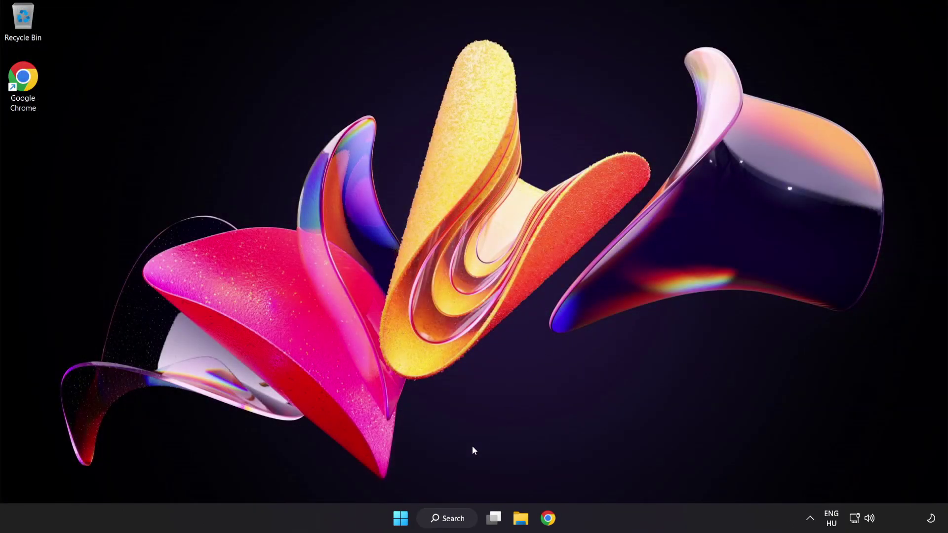
{"action": "left_click", "coordinate": [400, 519]}
{"action": "left_click", "coordinate": [627, 476]}
{"action": "left_click", "coordinate": [451, 519]}
{"action": "type", "text": "device mana"}
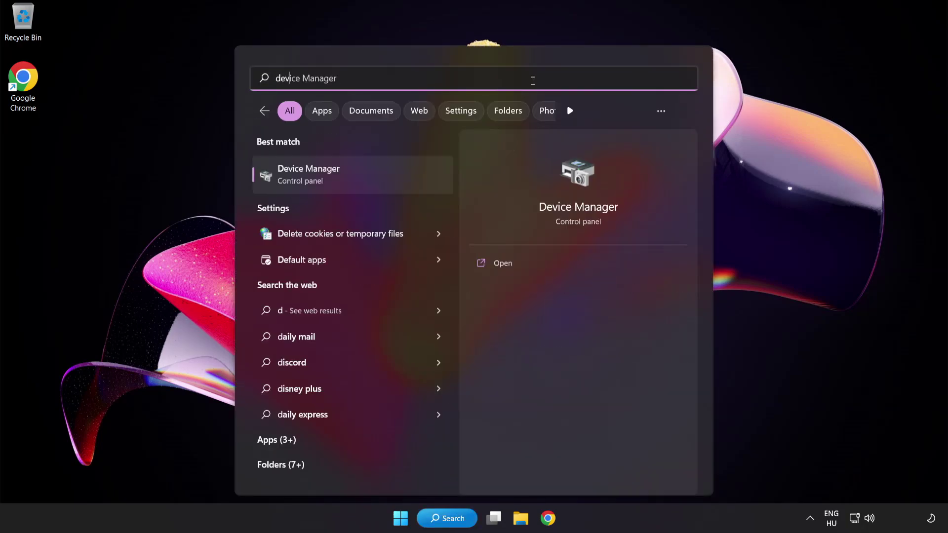
{"action": "type", "text": "ger"}
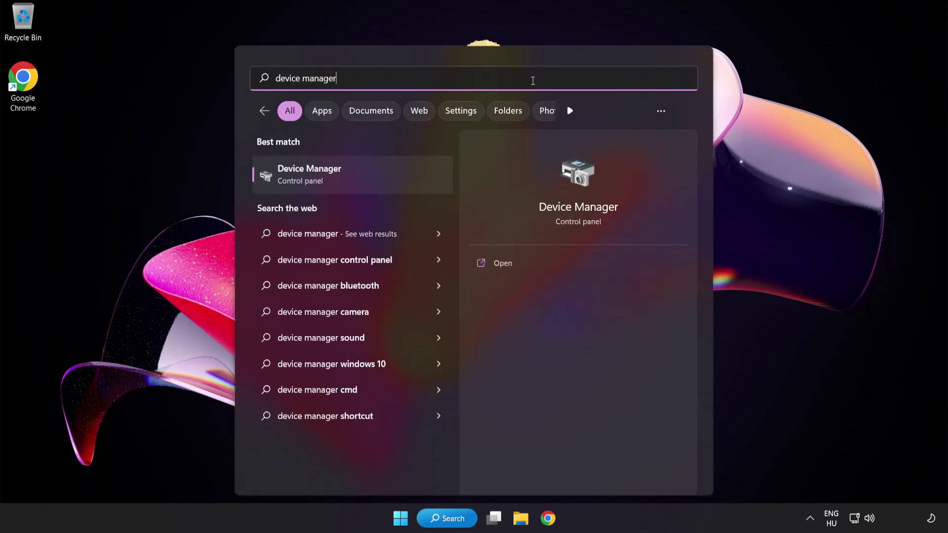
Step: Launch Device Manager, expand Sound, video and game controllers, and right-click High Definition Audio Device
{"action": "left_click", "coordinate": [367, 175]}
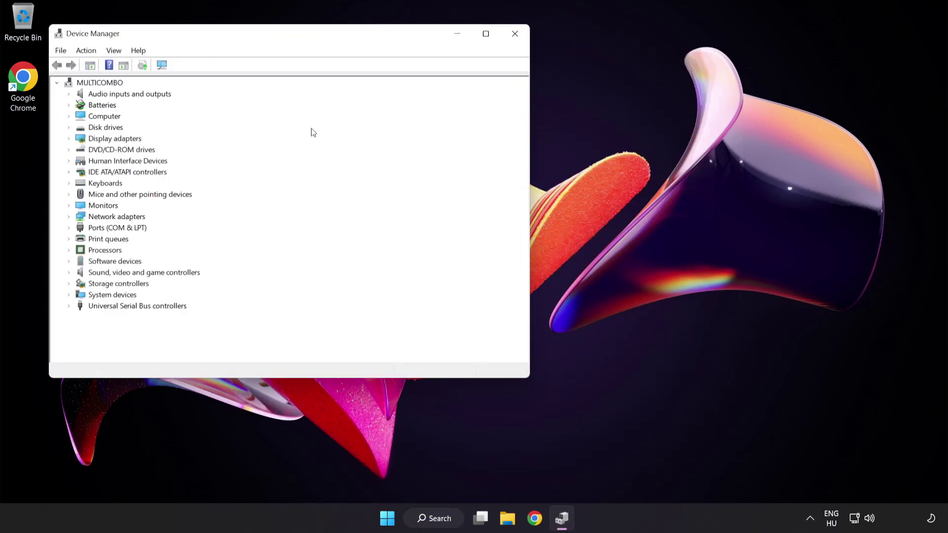
{"action": "left_click_drag", "start_coordinate": [278, 40], "coordinate": [454, 104]}
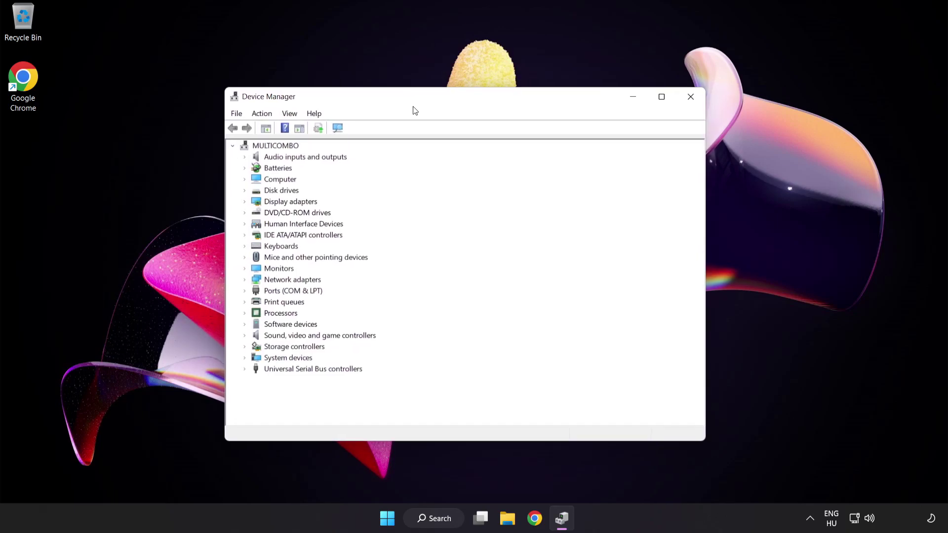
{"action": "left_click", "coordinate": [349, 336]}
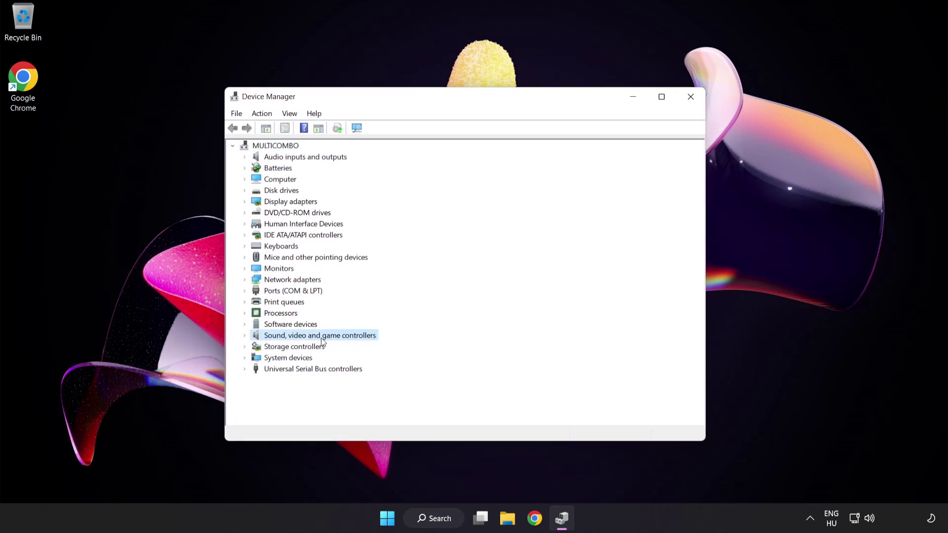
{"action": "left_click", "coordinate": [244, 335]}
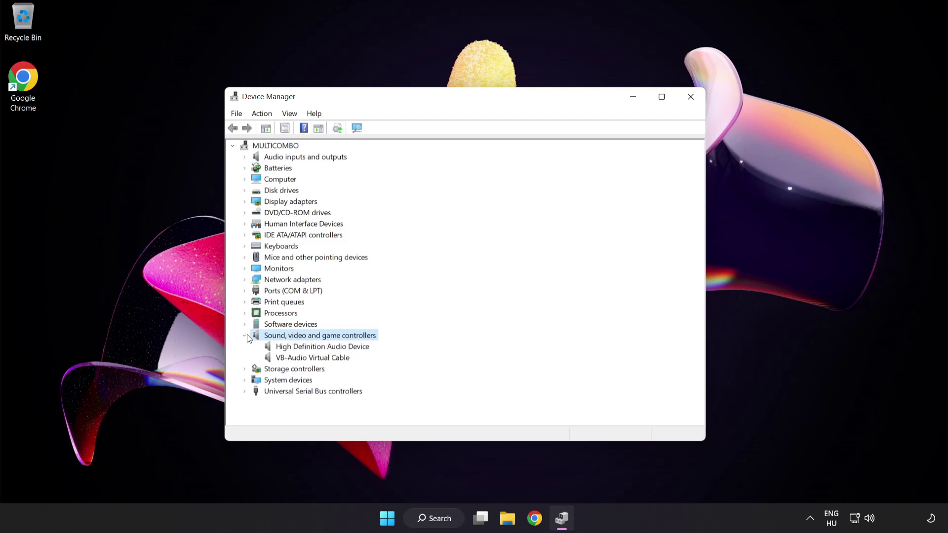
{"action": "left_click", "coordinate": [286, 346]}
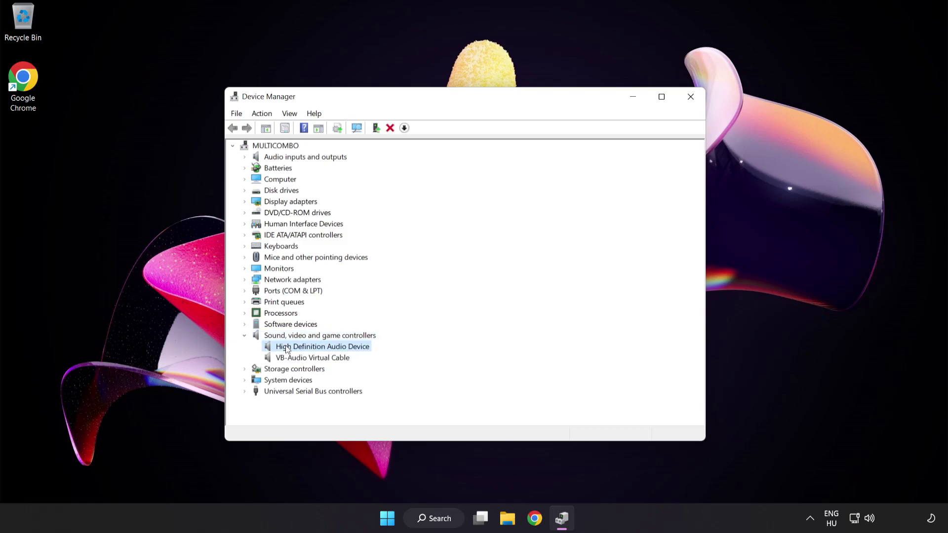
{"action": "right_click", "coordinate": [329, 348]}
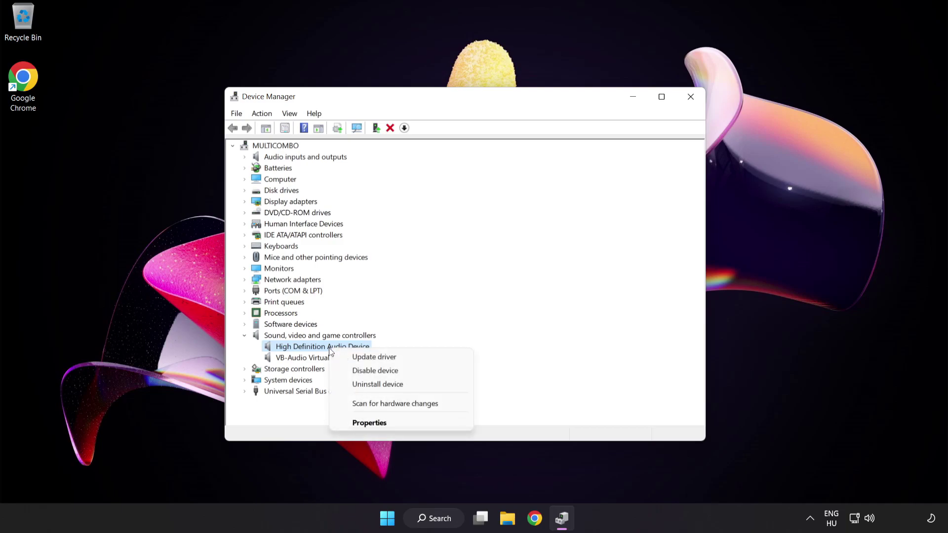
Step: Update the driver by picking High Definition Audio Device from drivers on the computer, accepting the warning
{"action": "left_click", "coordinate": [404, 358]}
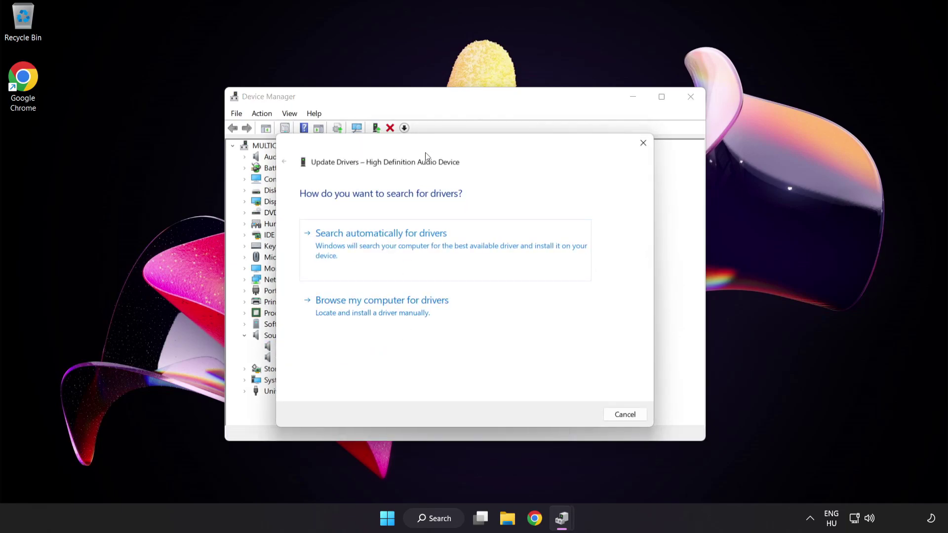
{"action": "left_click_drag", "start_coordinate": [426, 156], "coordinate": [450, 134]}
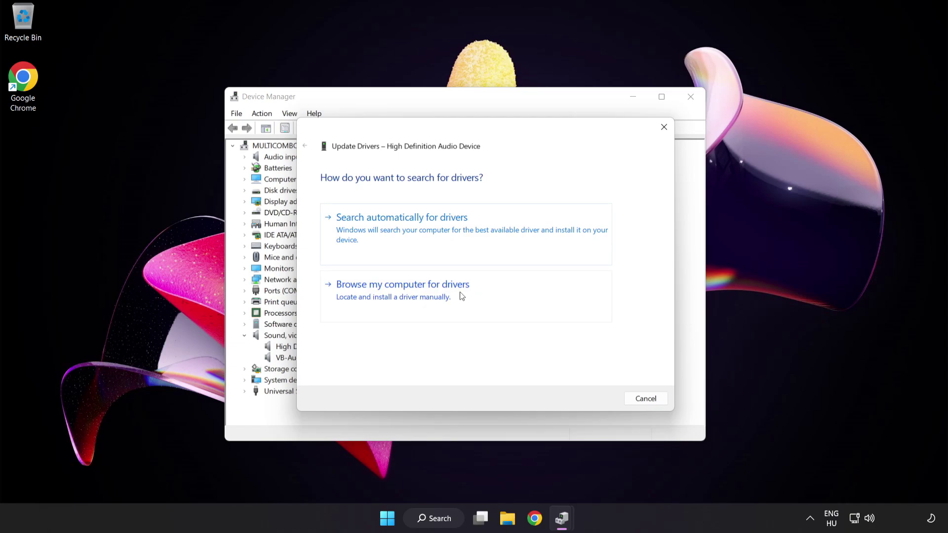
{"action": "left_click", "coordinate": [428, 300]}
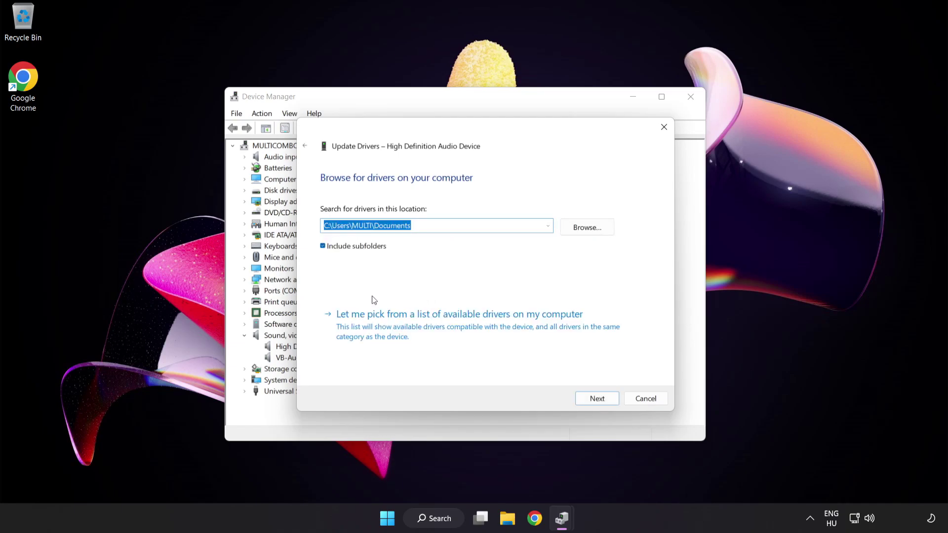
{"action": "left_click", "coordinate": [416, 334]}
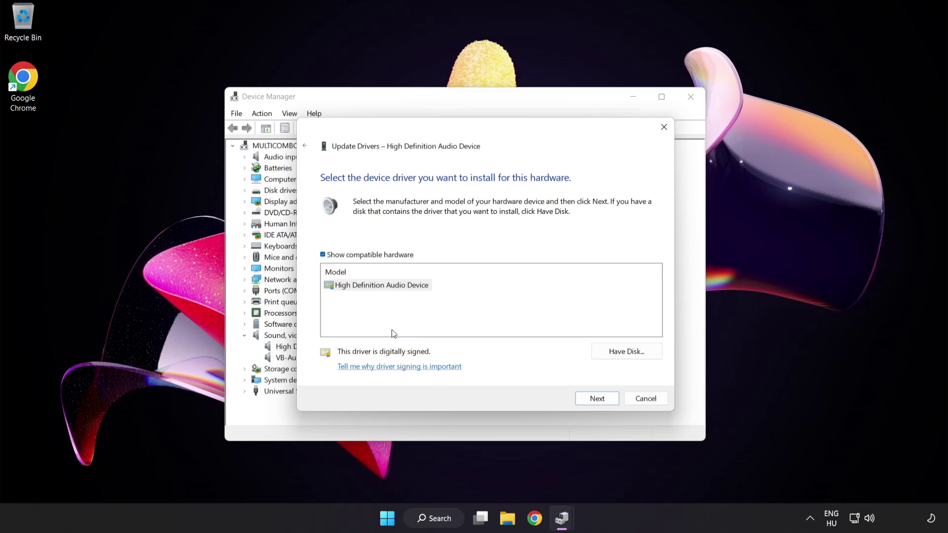
{"action": "left_click", "coordinate": [348, 288]}
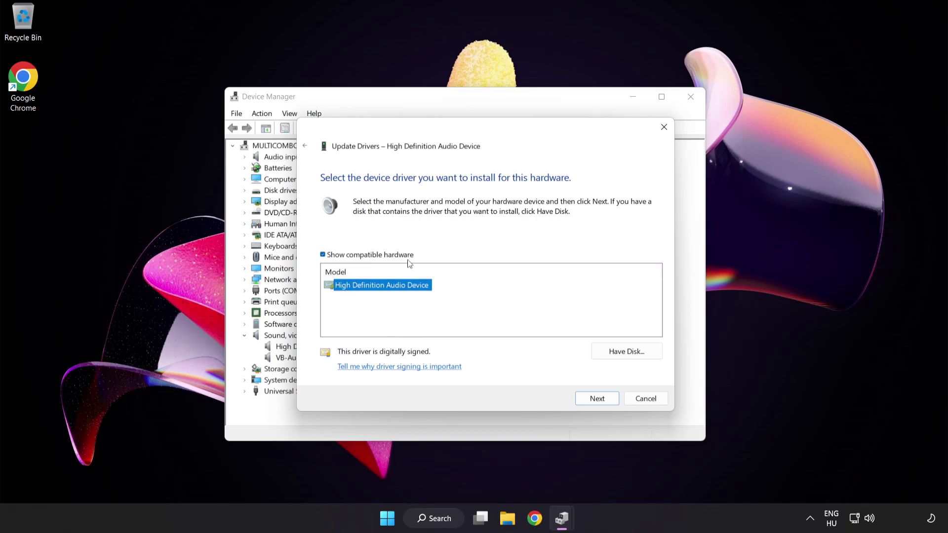
{"action": "left_click", "coordinate": [603, 401]}
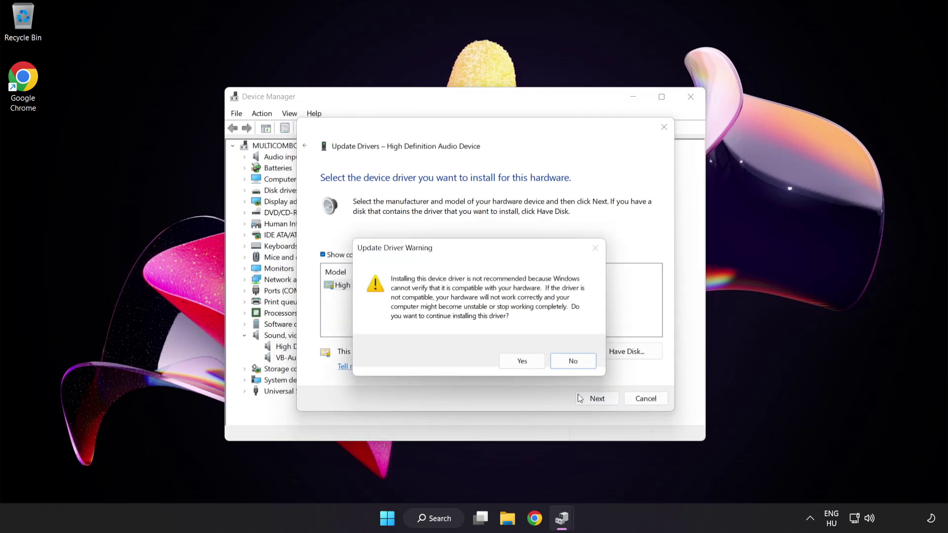
{"action": "left_click", "coordinate": [522, 362]}
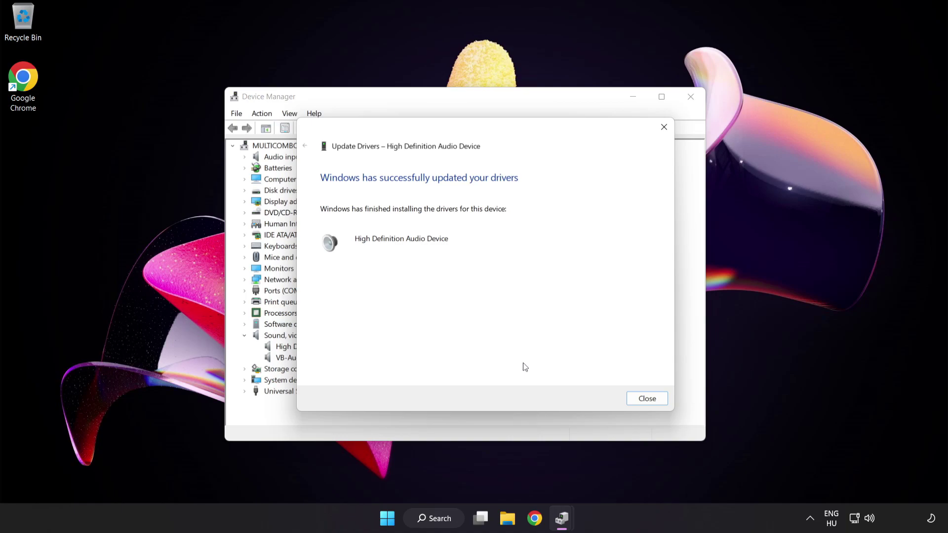
{"action": "left_click", "coordinate": [647, 399]}
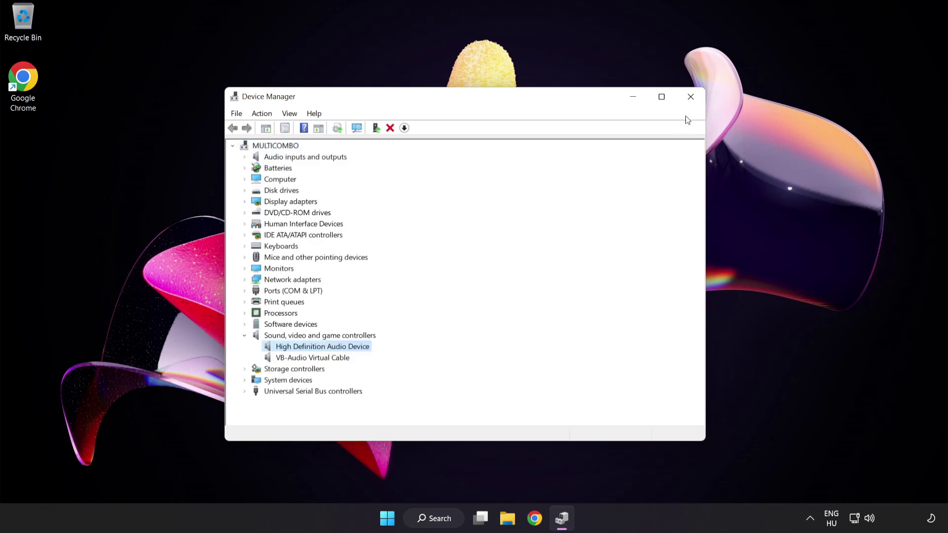
Step: Close Device Manager, then bring up the Start power options without restarting
{"action": "left_click", "coordinate": [691, 97]}
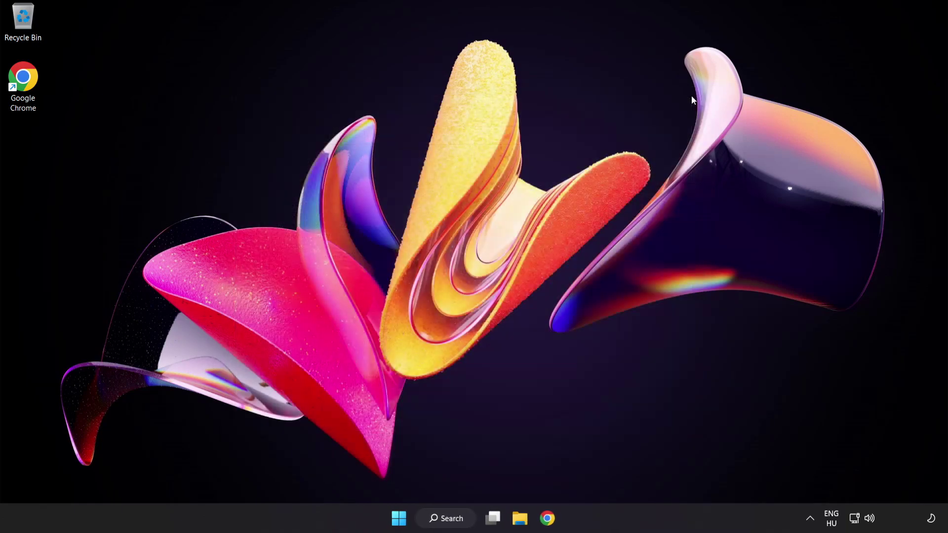
{"action": "left_click", "coordinate": [403, 518]}
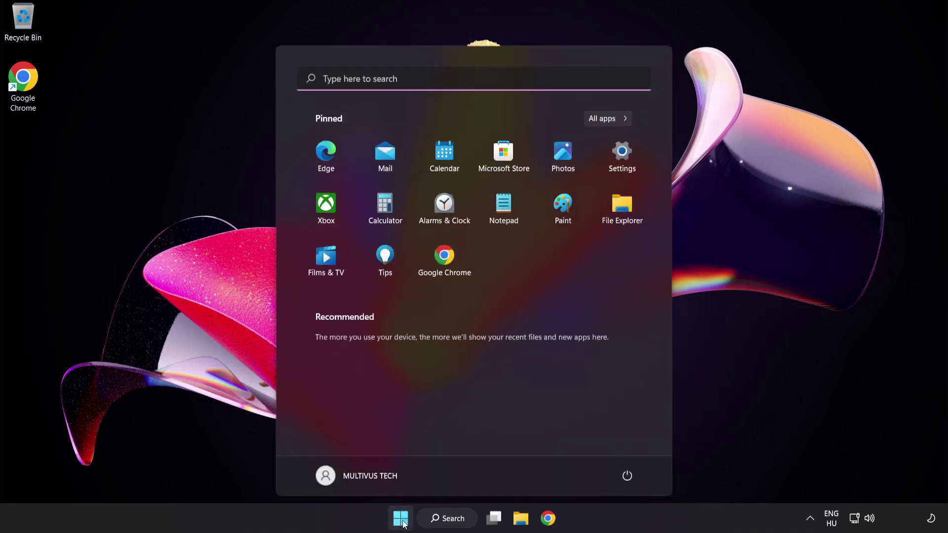
{"action": "left_click", "coordinate": [627, 476]}
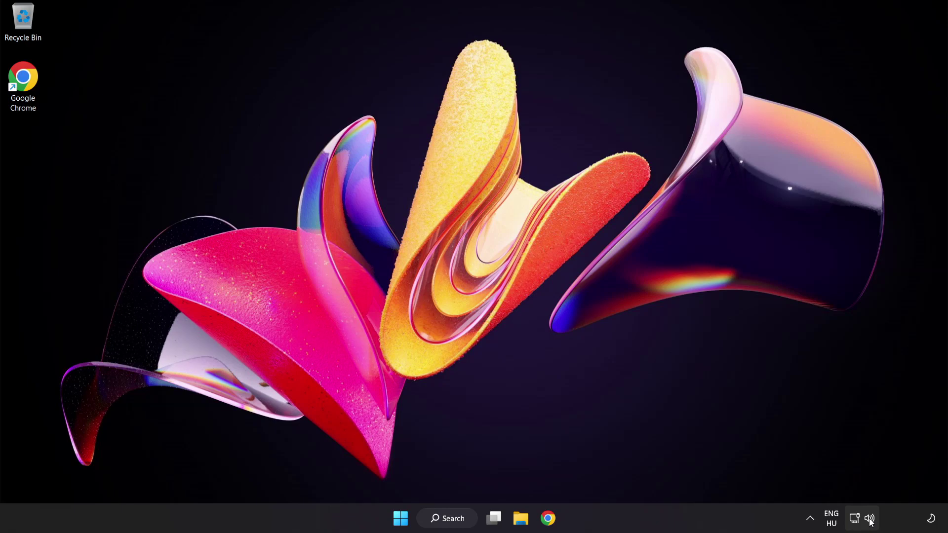
Step: Launch the Playing Audio troubleshooter via the tray speaker's 'Troubleshoot sound problems' option
{"action": "right_click", "coordinate": [871, 522]}
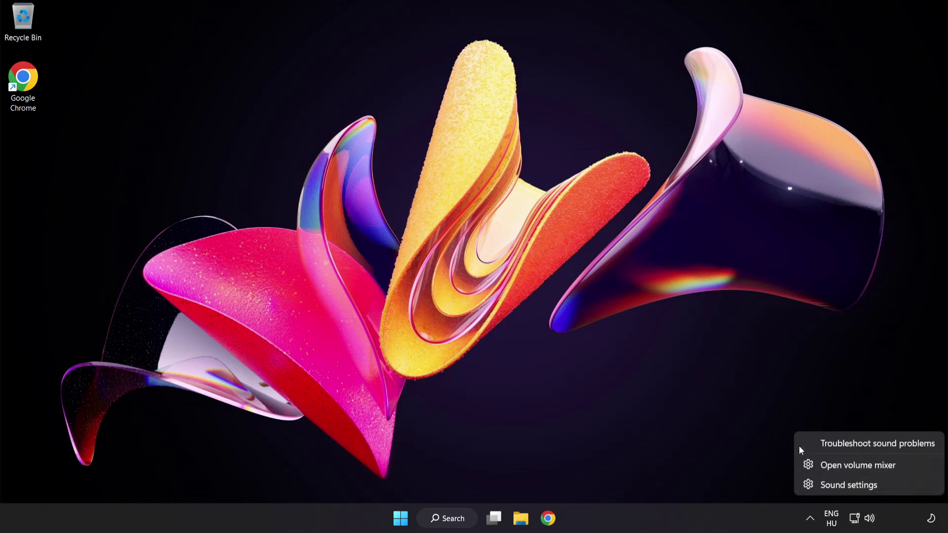
{"action": "left_click", "coordinate": [882, 445]}
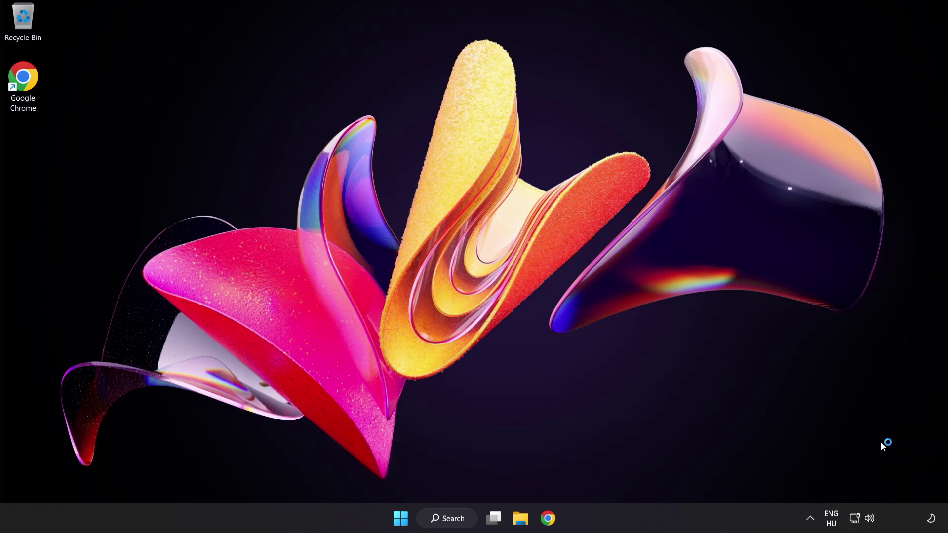